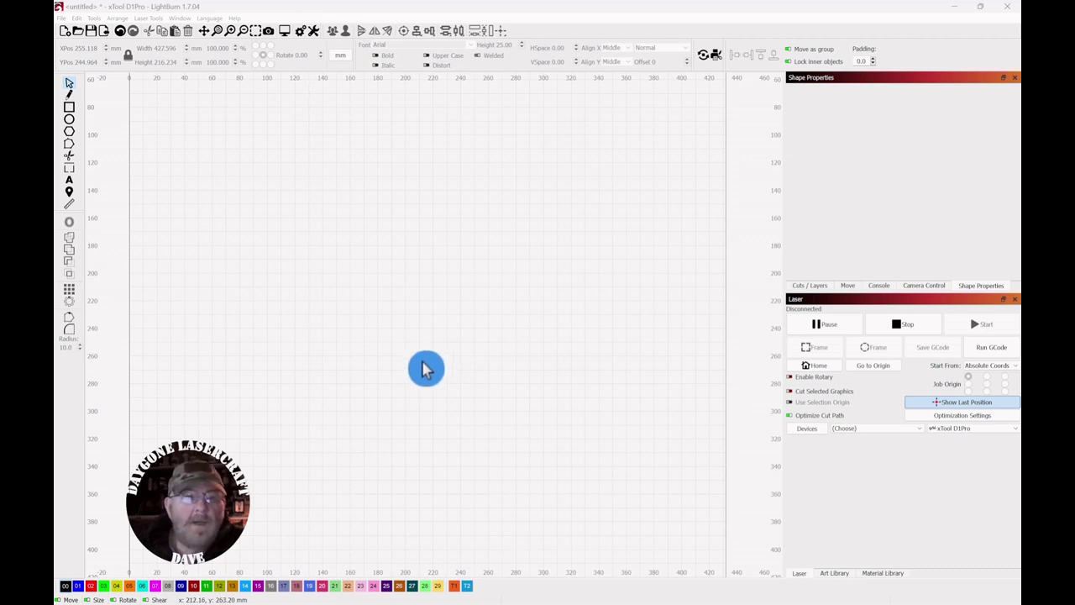
# Step: Draw a six-sided polygon about 193 mm across and move it near the canvas centre
pyautogui.click(70, 134)
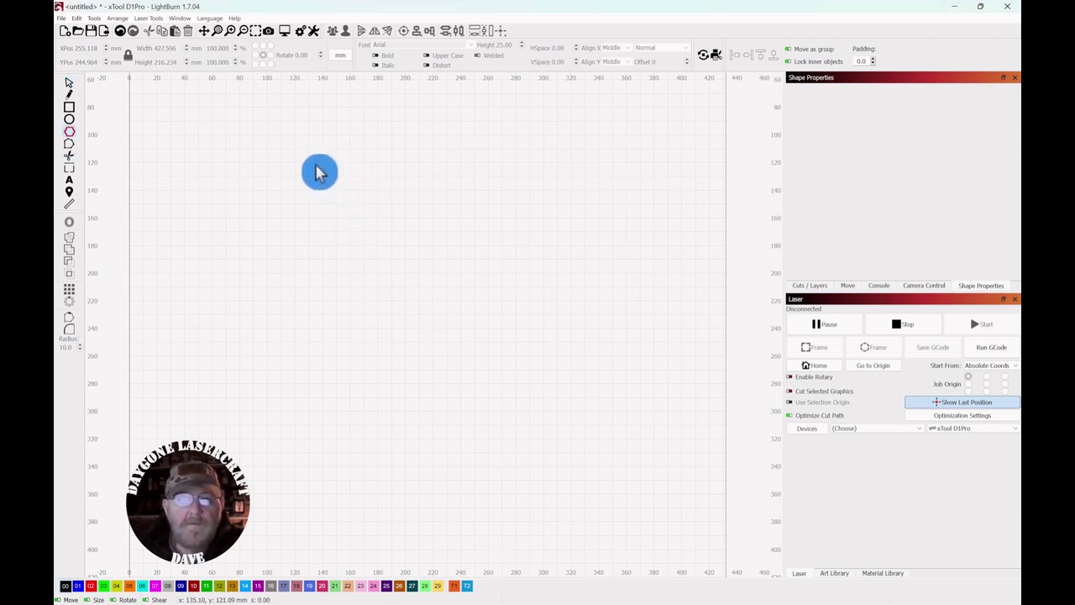
pyautogui.moveTo(320, 171); pyautogui.dragTo(562, 437)
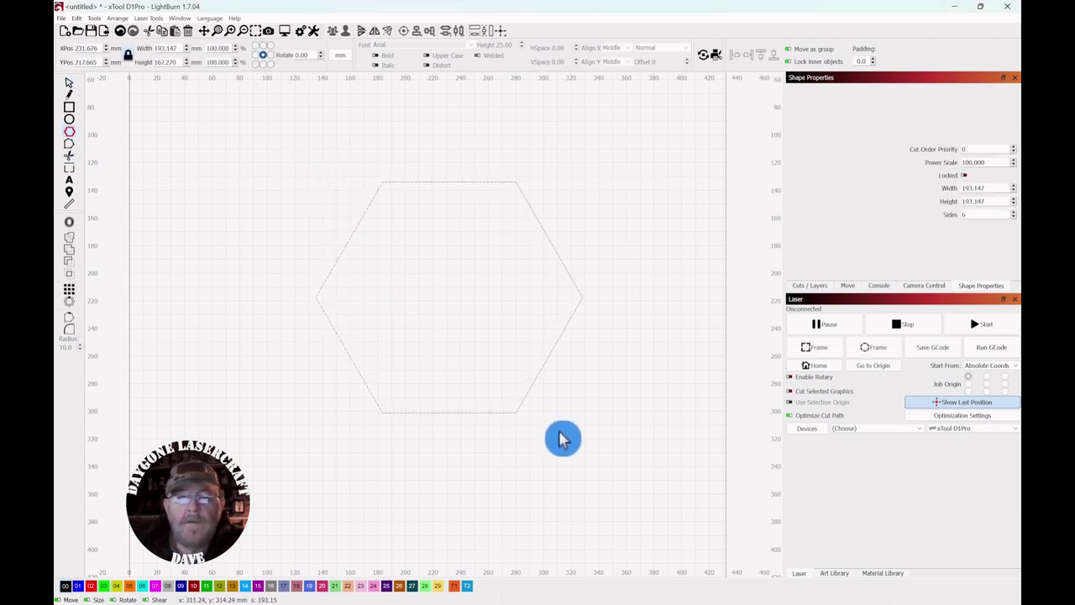
pyautogui.click(68, 84)
pyautogui.moveTo(449, 297); pyautogui.dragTo(429, 331)
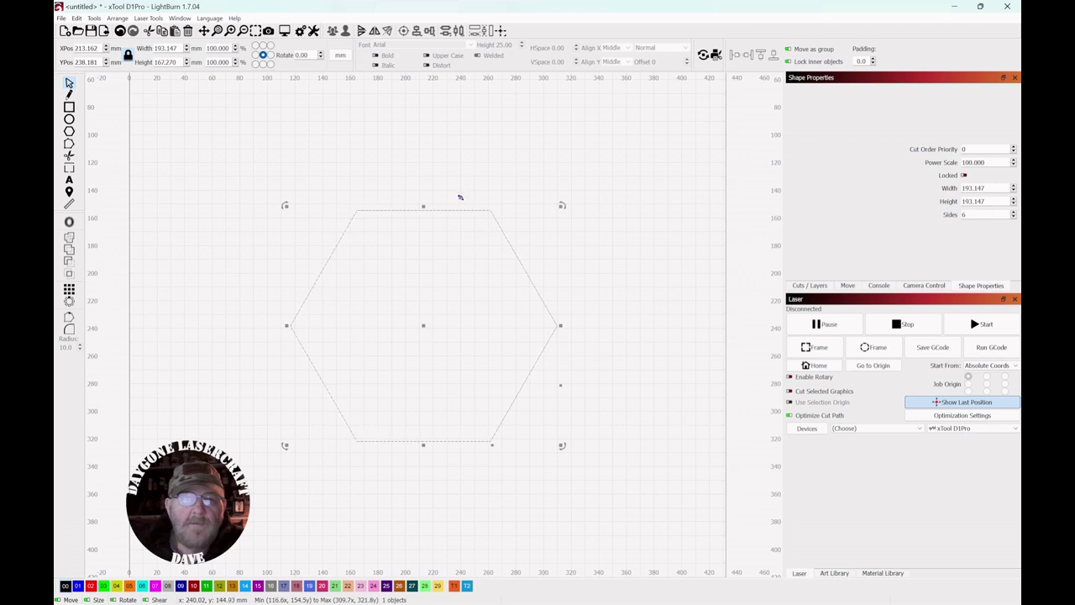
# Step: Lower the polygon's sides from 6 to 5 with Page Down, making a point-up pentagon
pyautogui.press('pagedown')
pyautogui.click(457, 196)
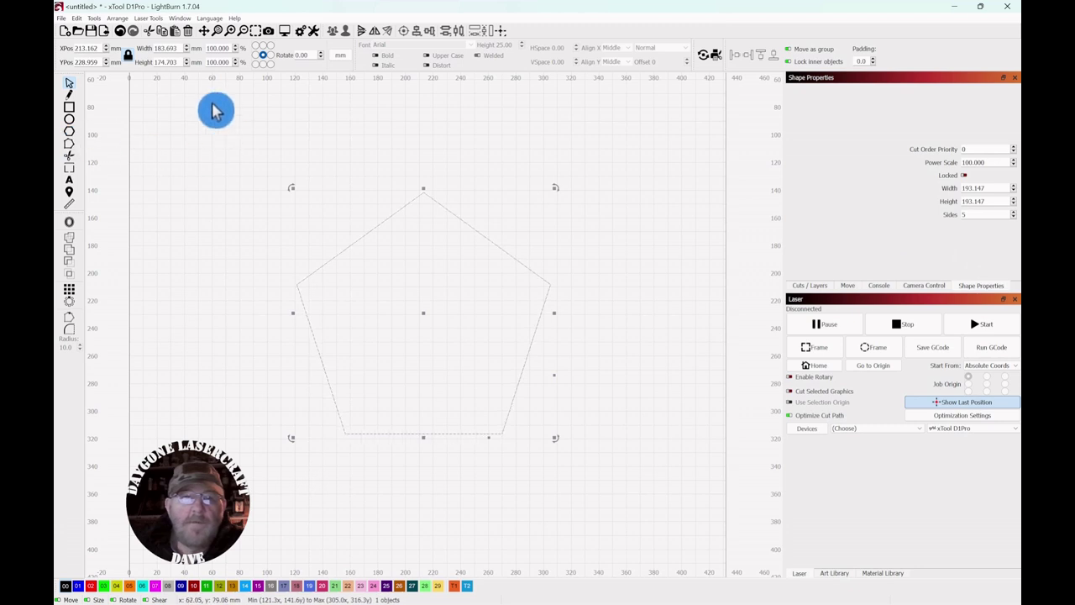
pyautogui.click(178, 19)
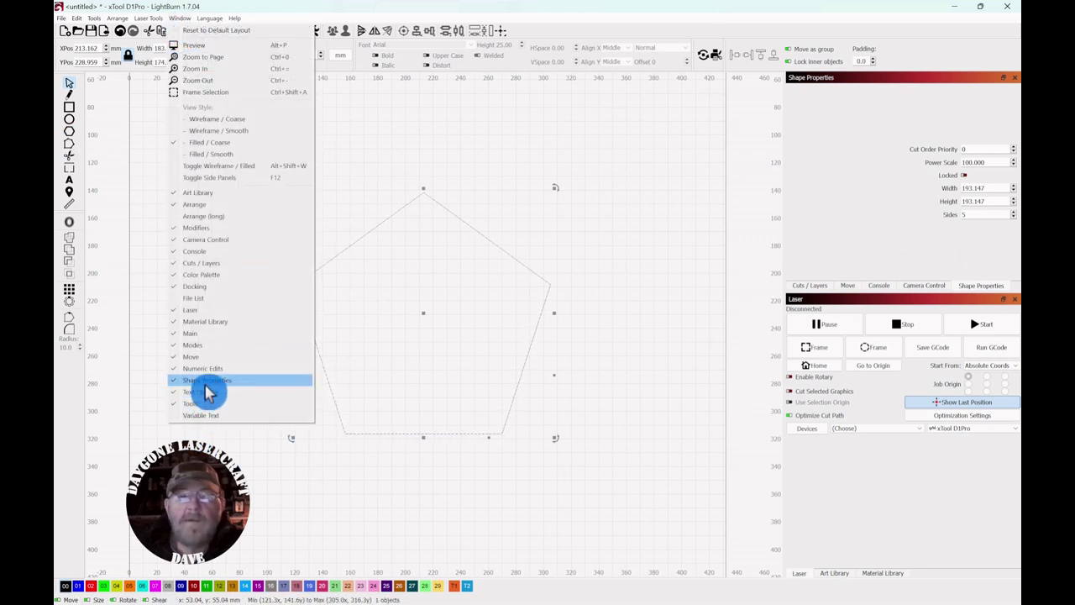
pyautogui.click(666, 264)
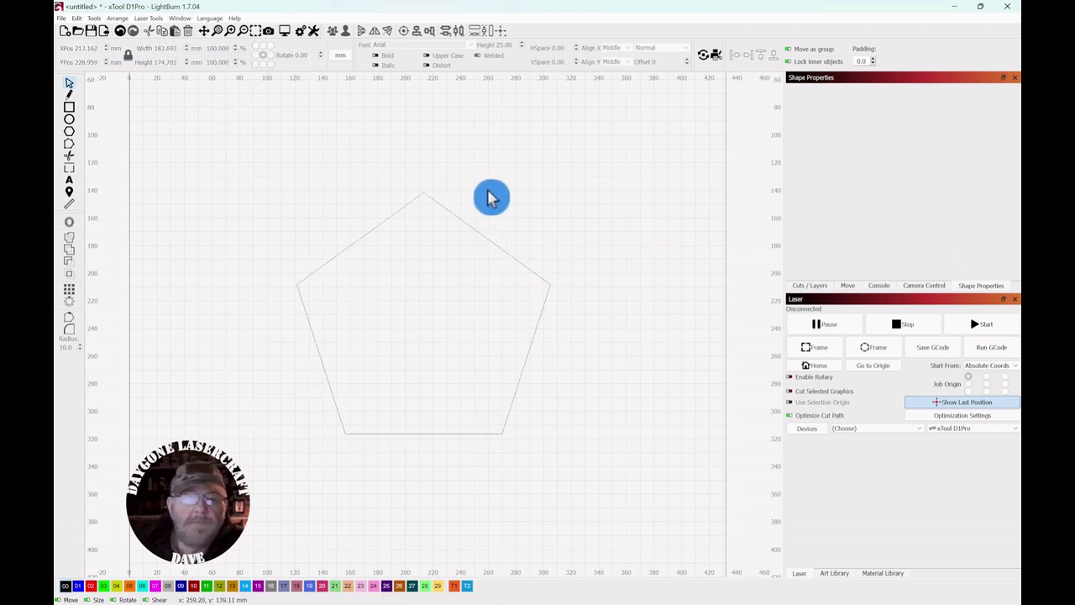
# Step: Make a 40% Width scaled copy of the pentagon, about 77 mm across
pyautogui.moveTo(491, 195); pyautogui.dragTo(408, 262)
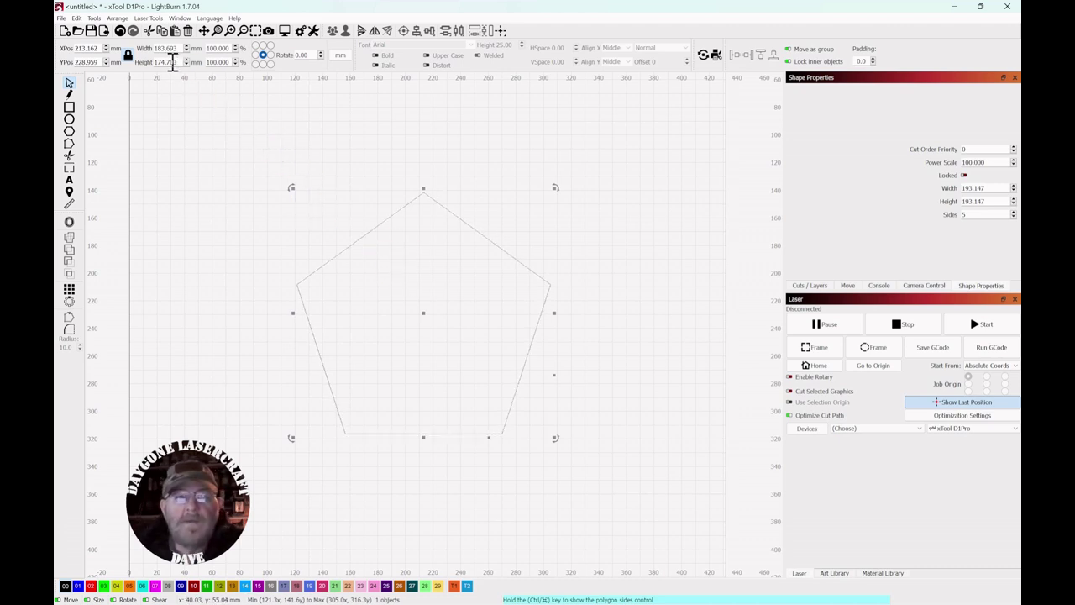
pyautogui.click(137, 73)
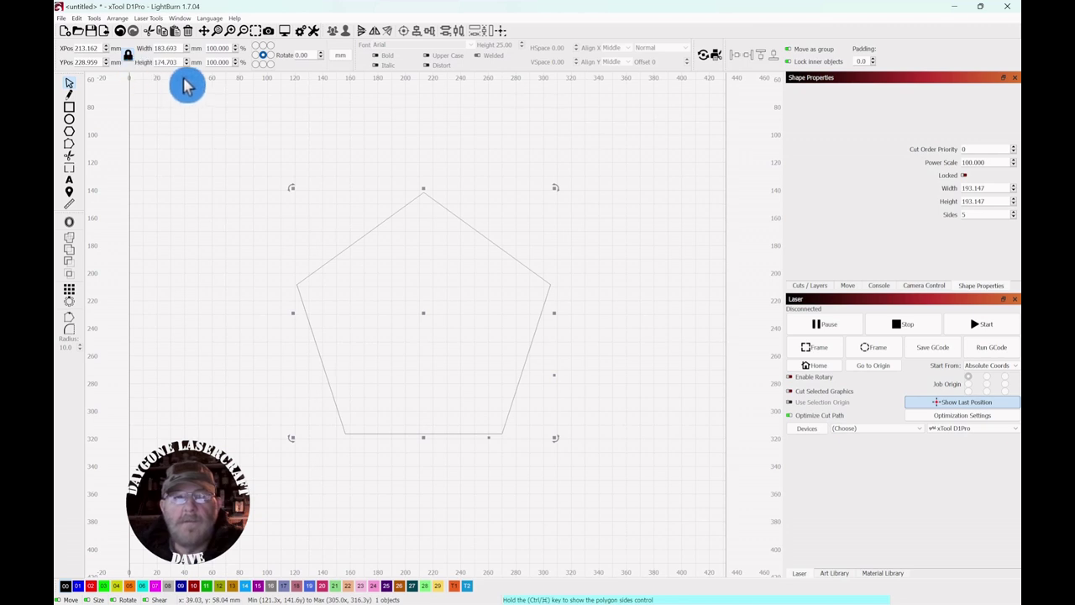
pyautogui.click(210, 48)
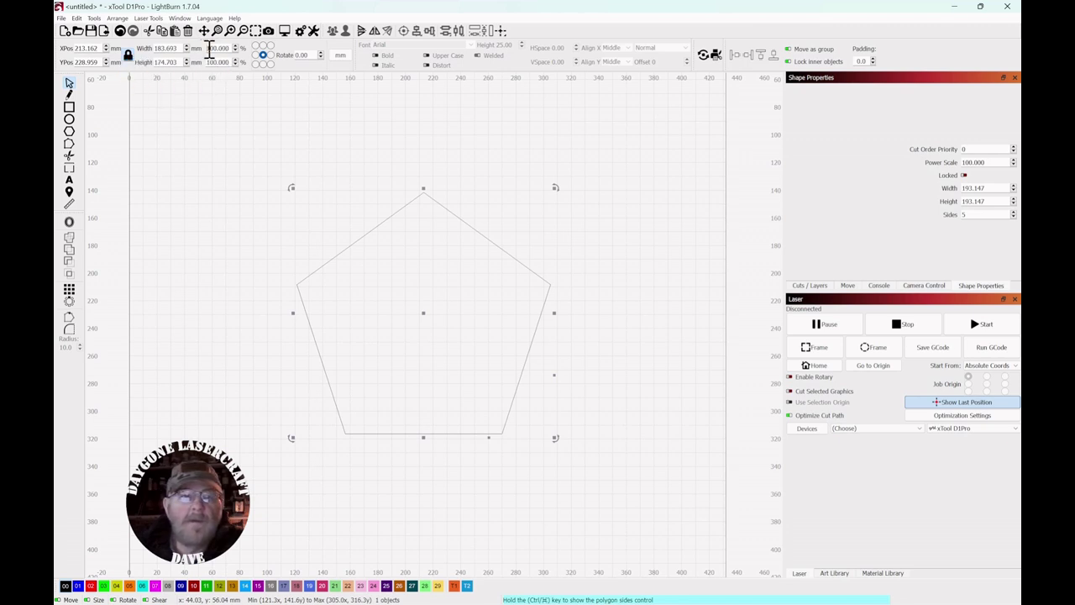
pyautogui.doubleClick(210, 49)
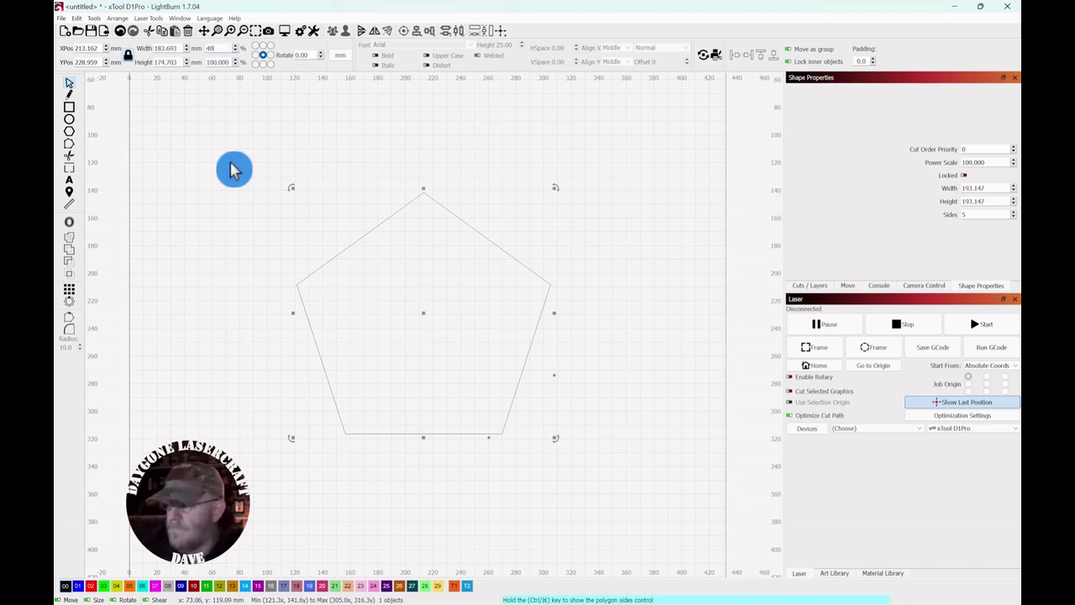
pyautogui.press('Return')
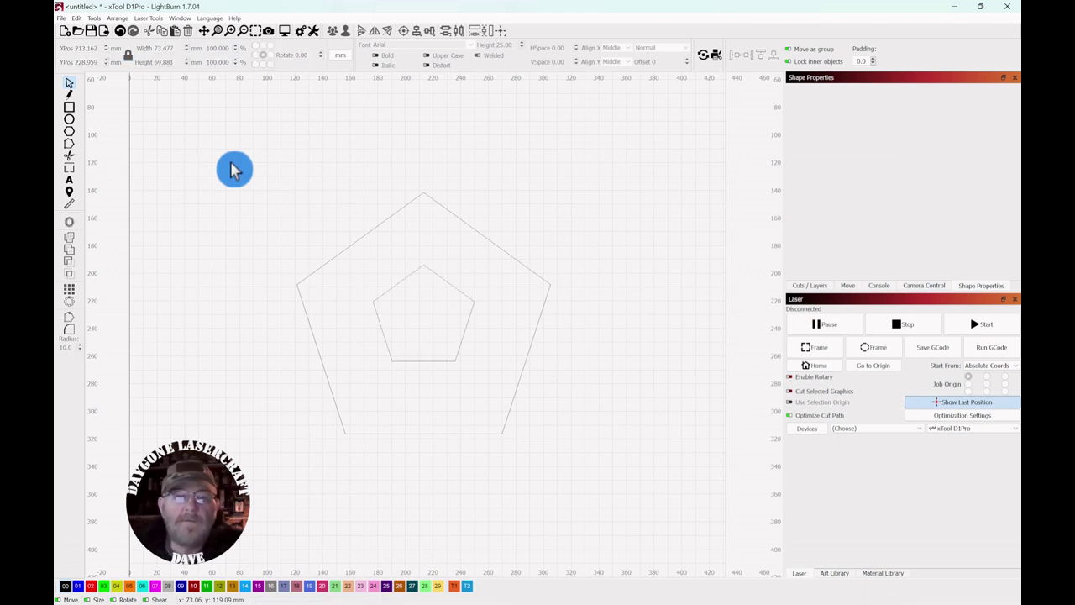
# Step: Flip the small inner pentagon vertically so its point faces down
pyautogui.moveTo(467, 263); pyautogui.dragTo(417, 314)
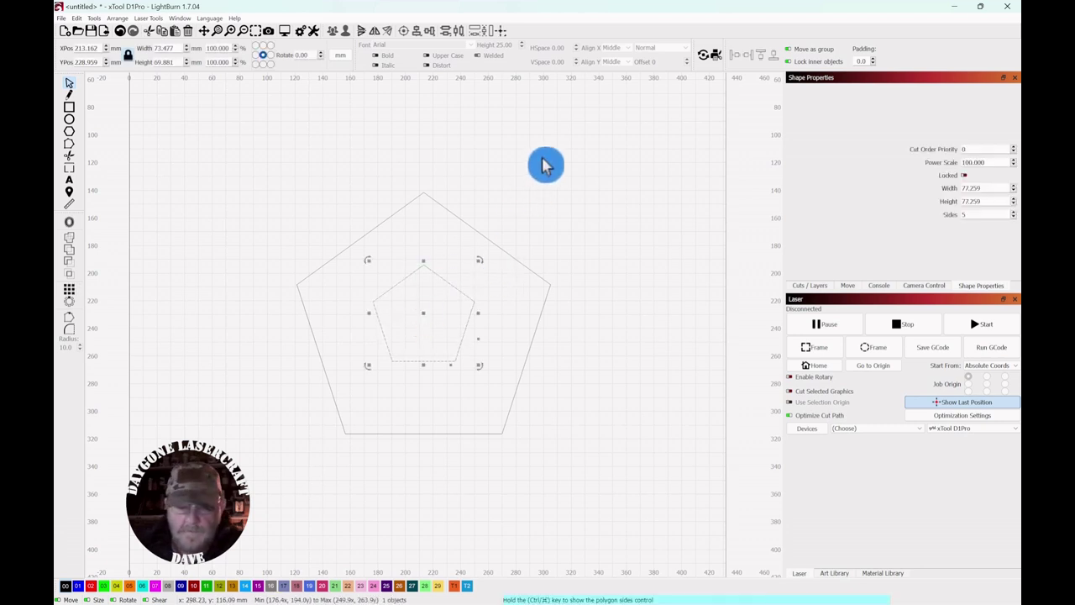
pyautogui.press('v')
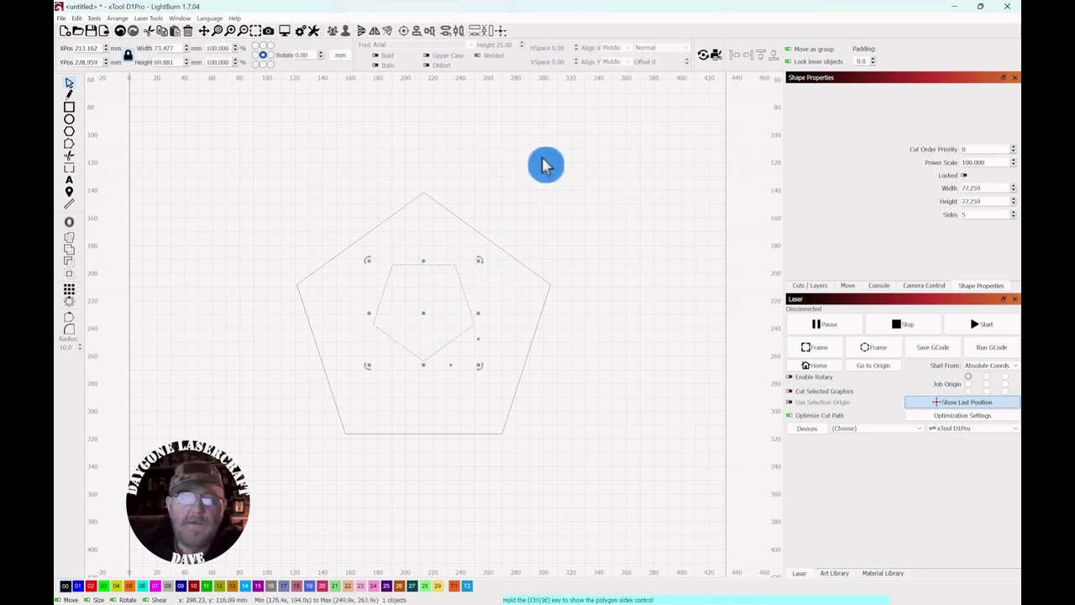
pyautogui.click(529, 171)
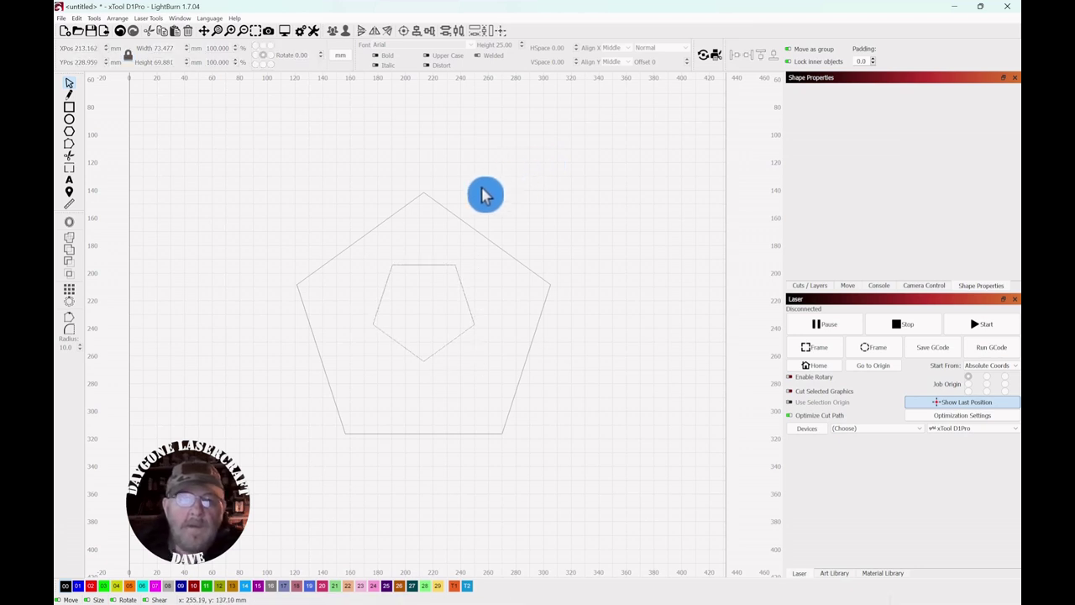
# Step: Nudge the outer pentagon slightly down-right and drag the inner pentagon about 15 mm lower
pyautogui.scroll(3, 484, 195)
pyautogui.moveTo(616, 197); pyautogui.dragTo(633, 160)
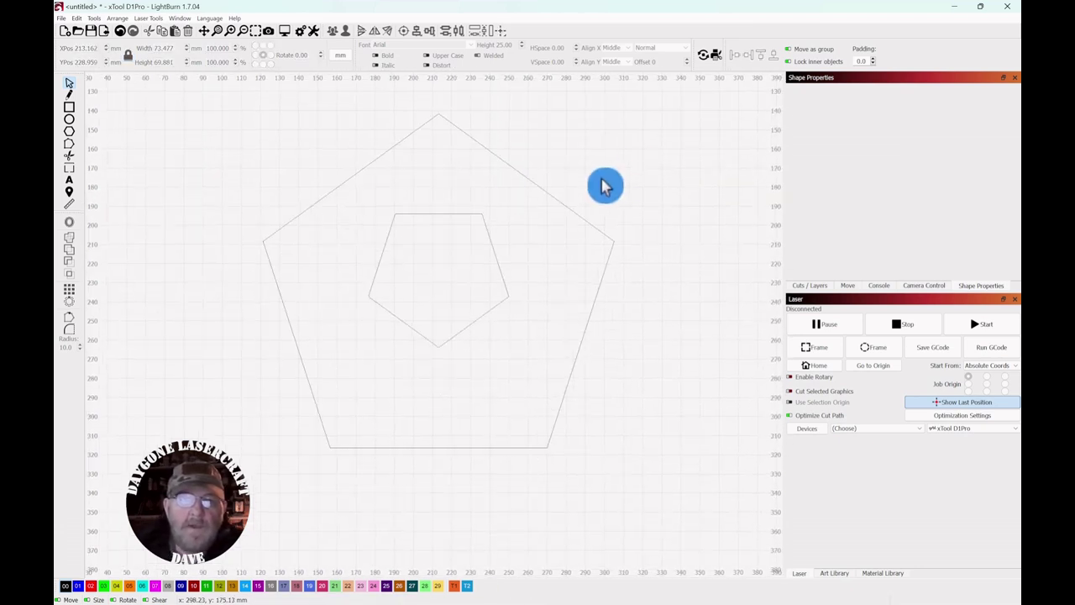
pyautogui.scroll(2, 605, 185)
pyautogui.scroll(-2, 606, 187)
pyautogui.scroll(2, 606, 186)
pyautogui.scroll(-2, 605, 186)
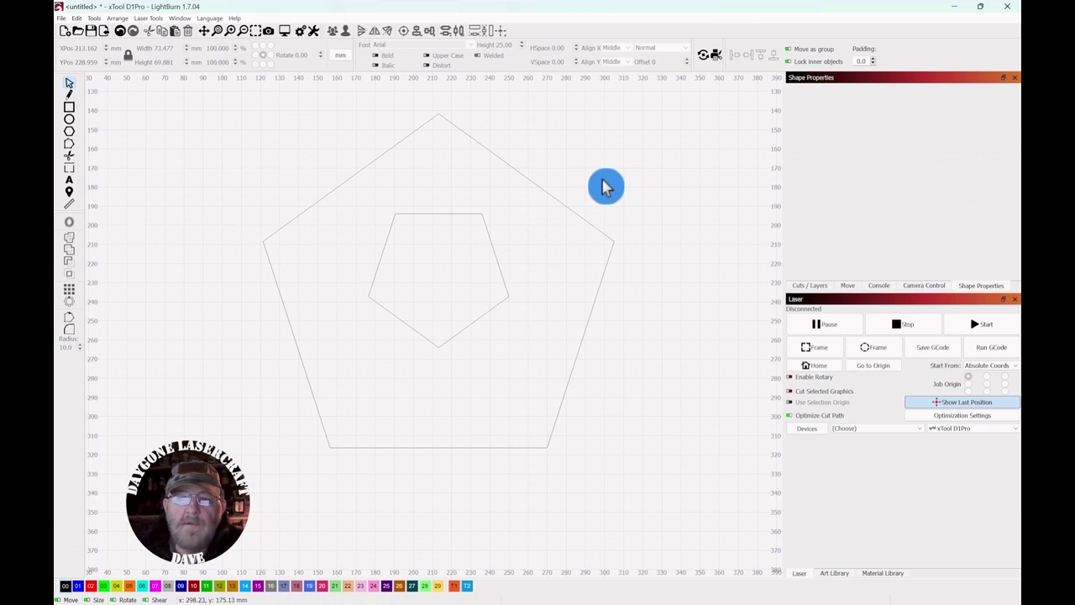
pyautogui.moveTo(606, 186); pyautogui.dragTo(573, 202)
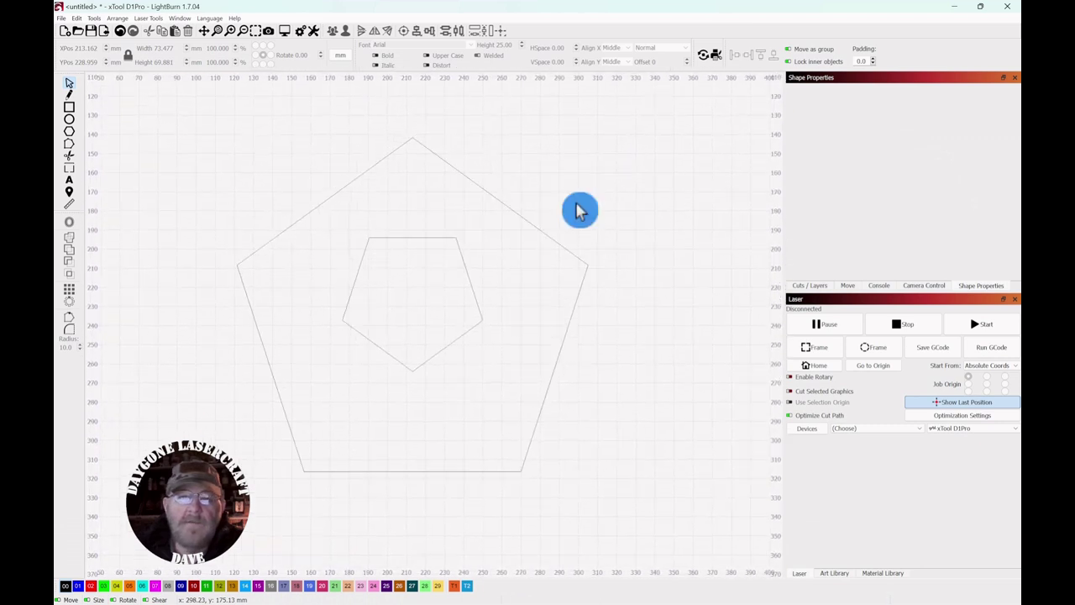
pyautogui.moveTo(467, 145); pyautogui.dragTo(444, 218)
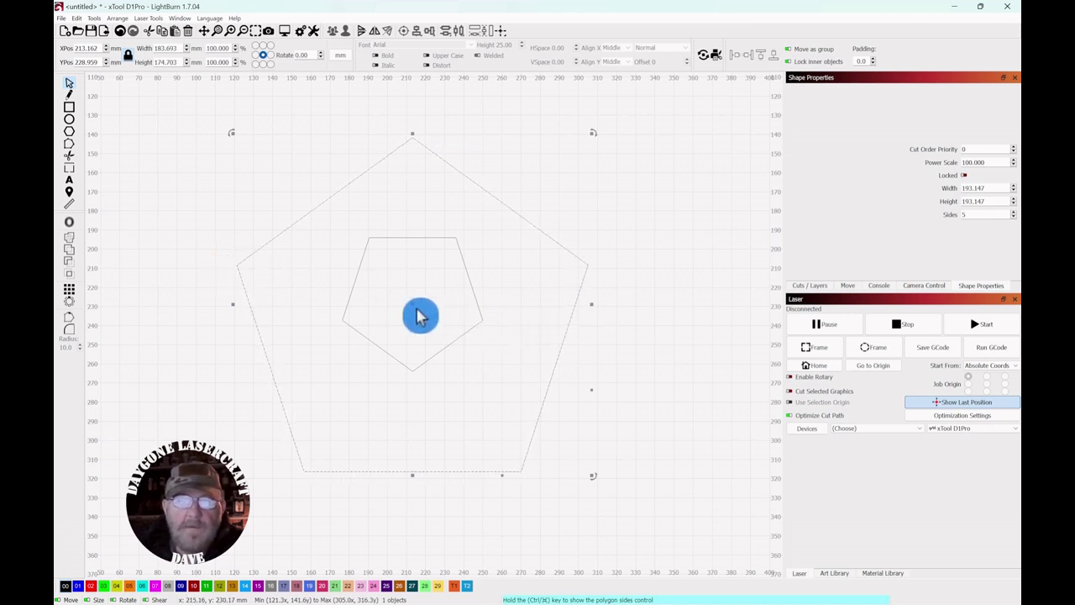
pyautogui.moveTo(413, 304); pyautogui.dragTo(419, 315)
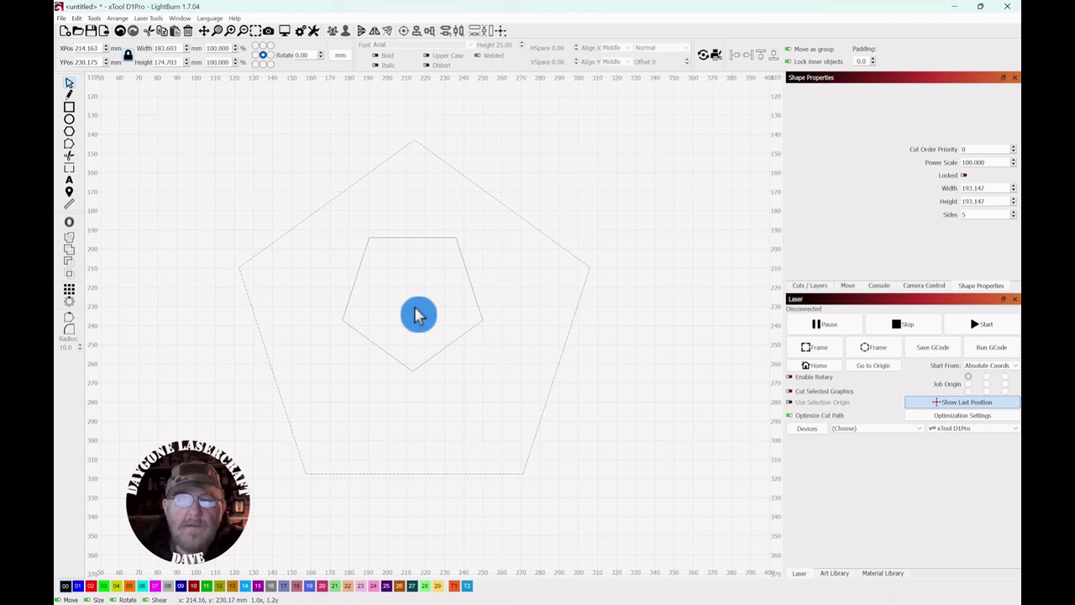
pyautogui.moveTo(447, 218); pyautogui.dragTo(403, 281)
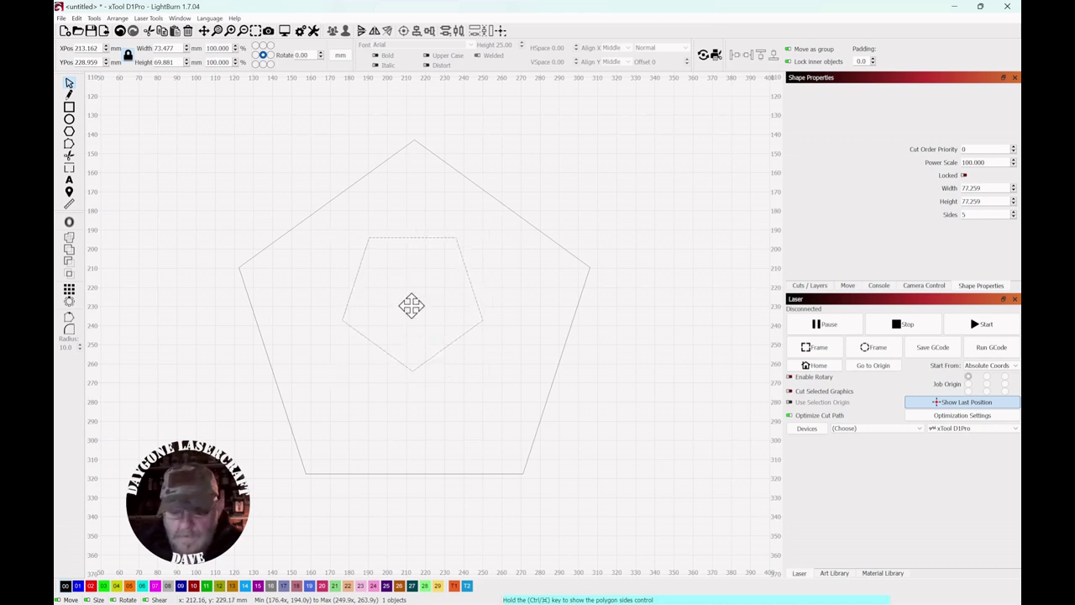
pyautogui.moveTo(410, 306); pyautogui.dragTo(417, 343)
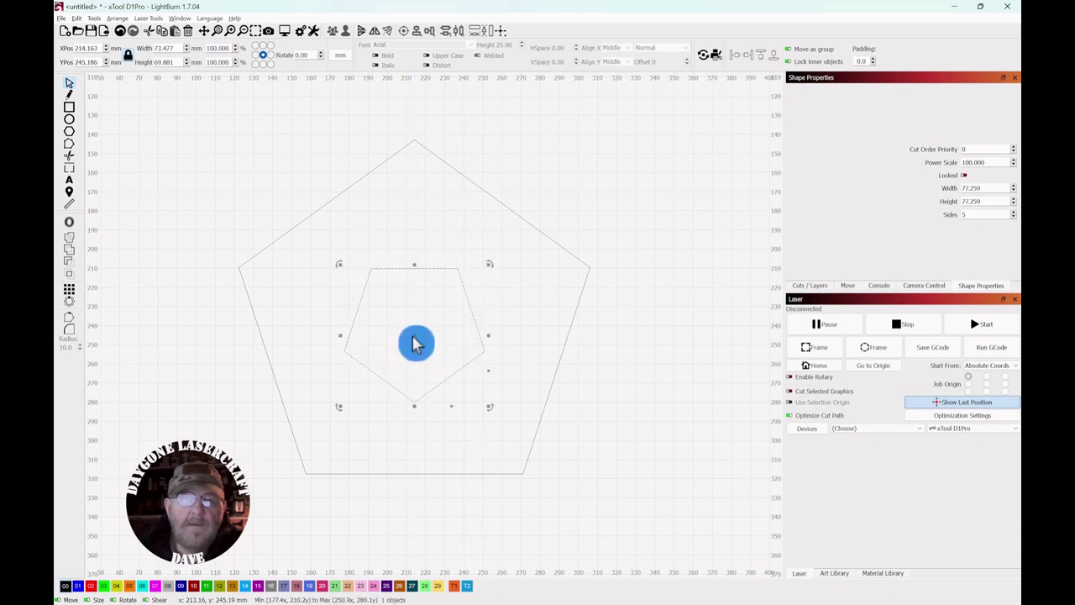
# Step: Convert the large outer pentagon to a path from its right-click menu
pyautogui.click(418, 227)
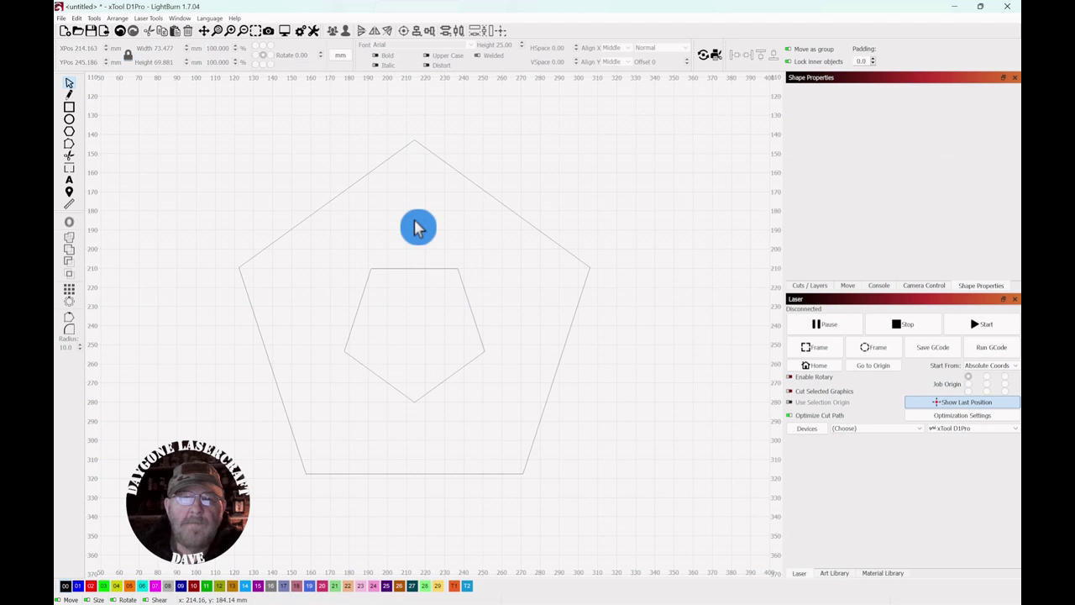
pyautogui.moveTo(480, 139); pyautogui.dragTo(420, 184)
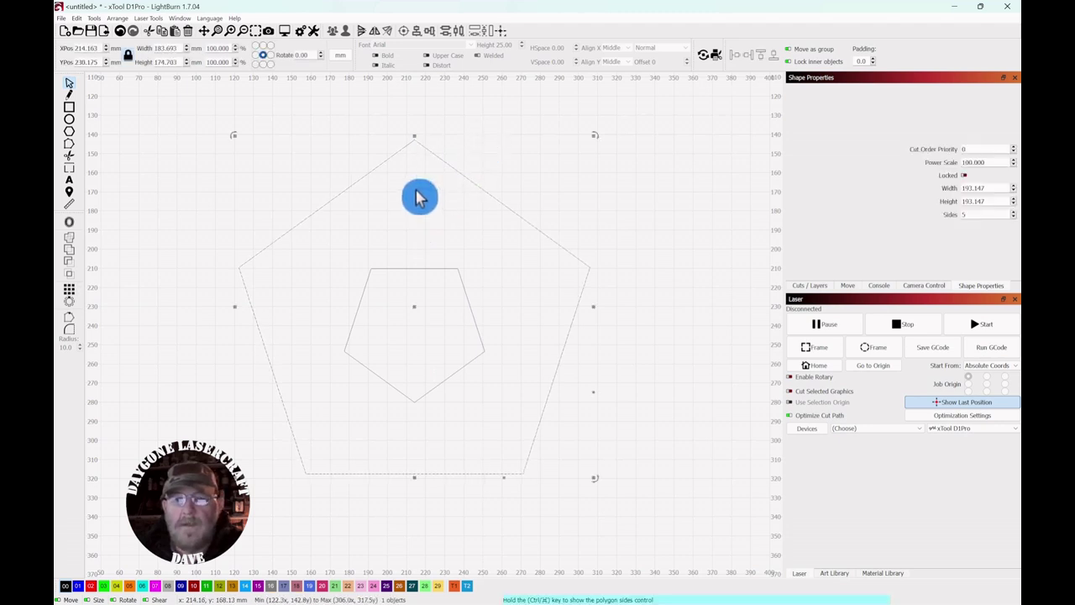
pyautogui.rightClick(413, 307)
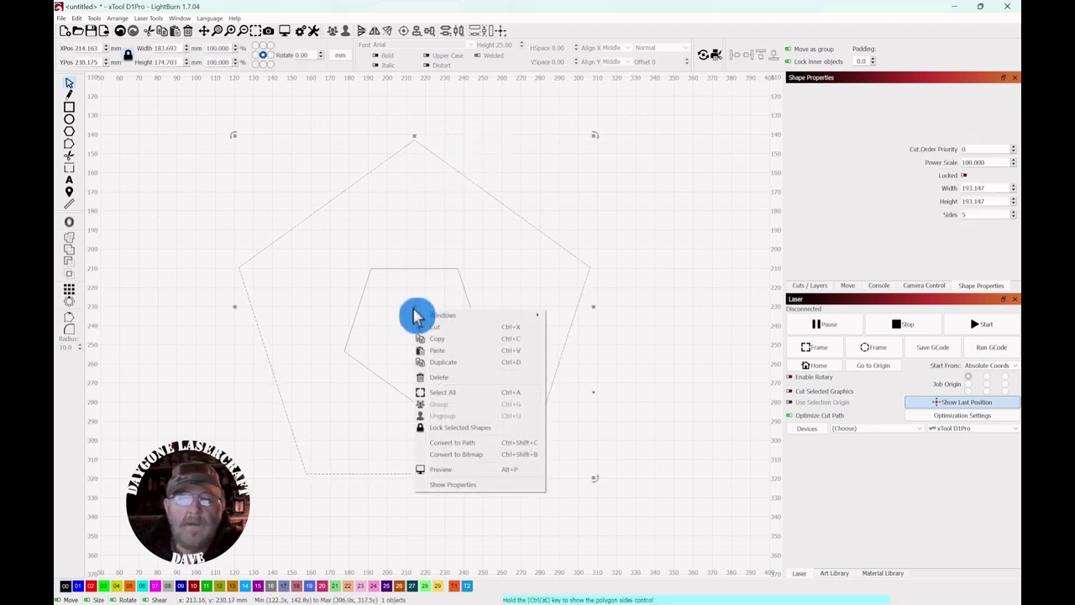
pyautogui.click(445, 444)
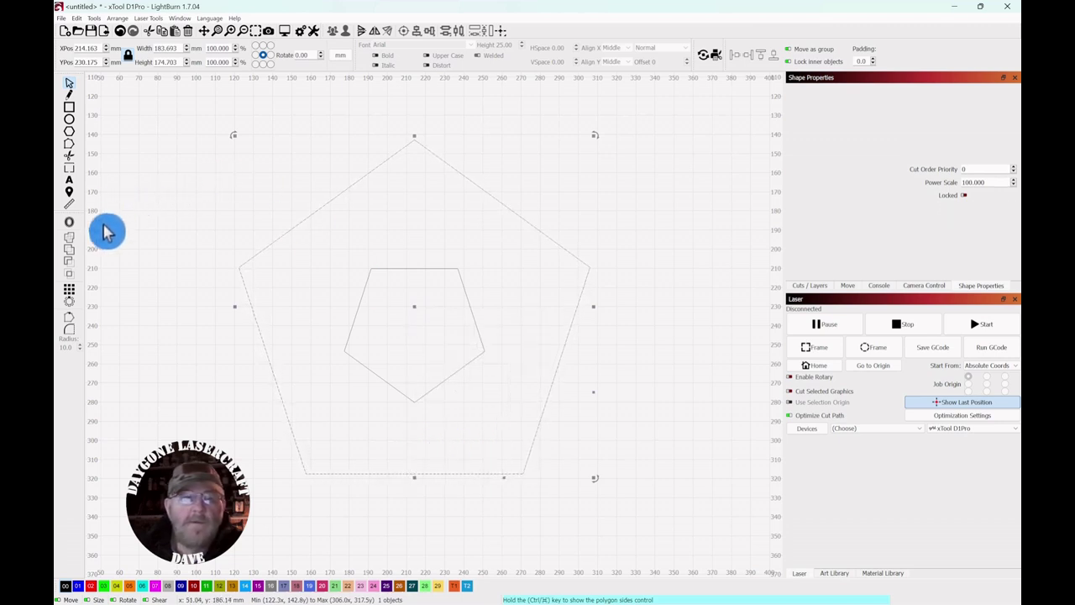
# Step: Insert a node at the midpoint of each of the outer pentagon's five edges
pyautogui.click(70, 145)
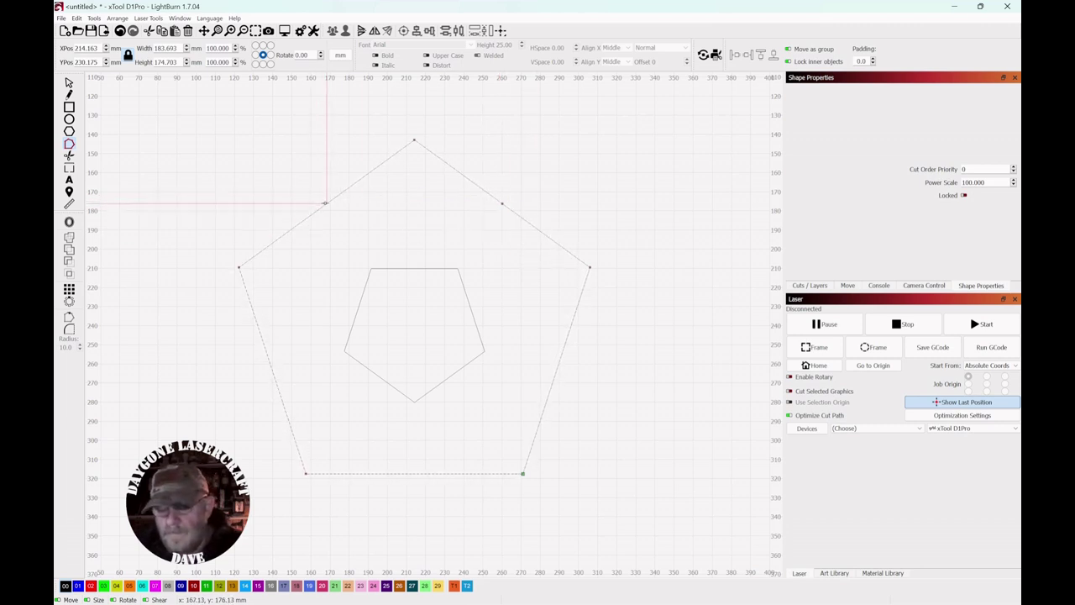
pyautogui.click(325, 204)
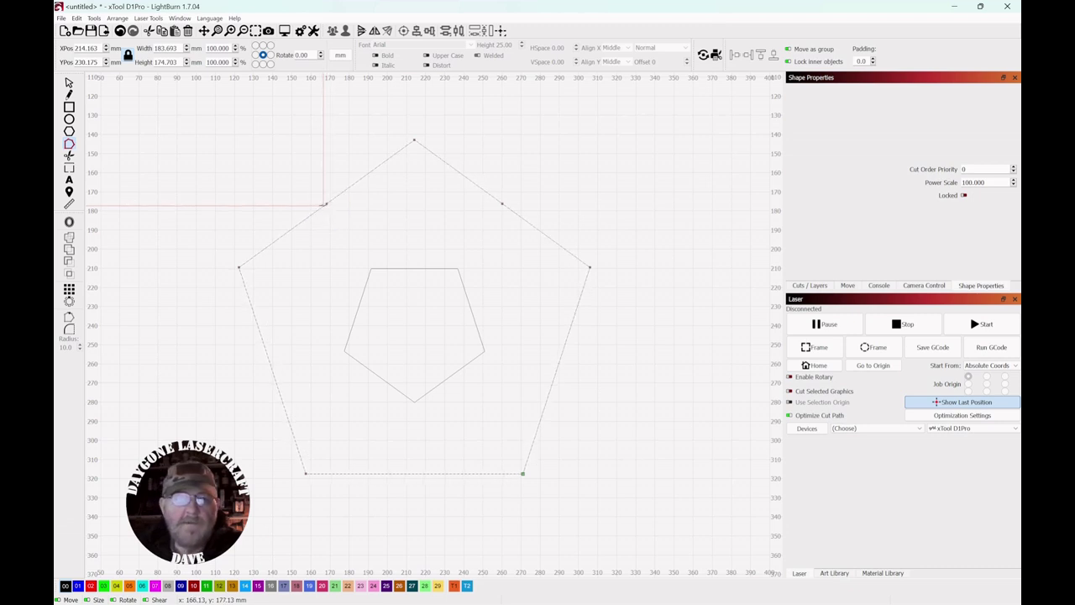
pyautogui.click(266, 342)
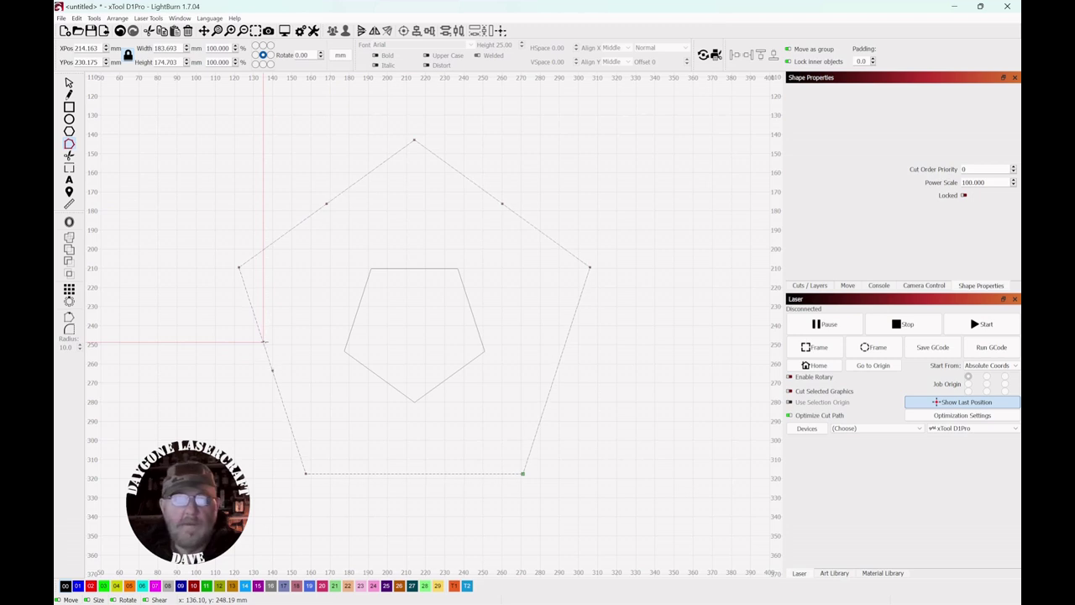
pyautogui.click(558, 349)
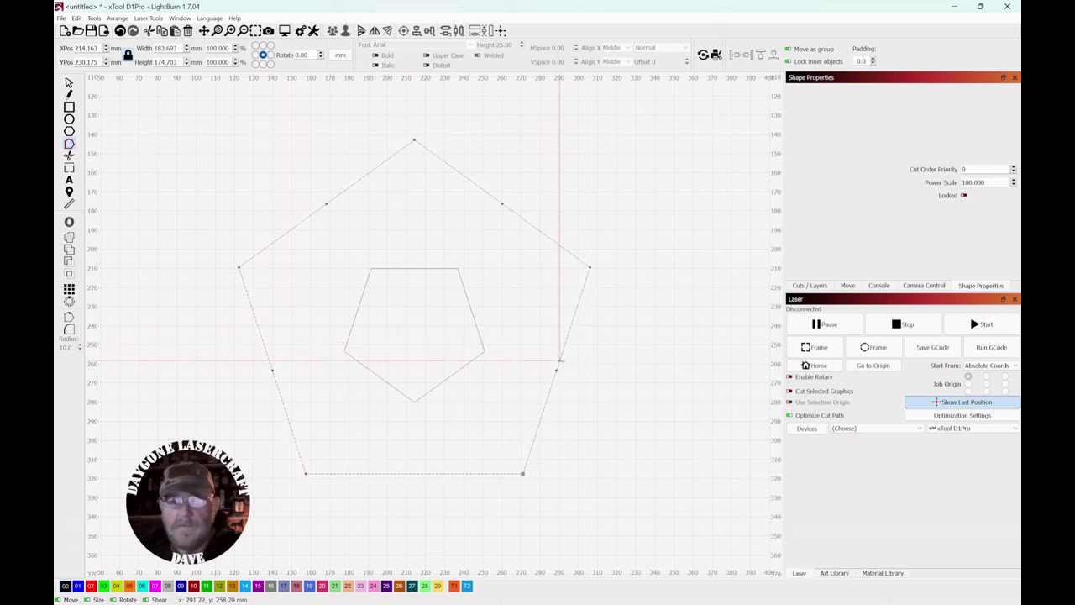
pyautogui.moveTo(561, 420)
pyautogui.mouseDown()
pyautogui.moveTo(564, 437)
pyautogui.moveTo(400, 459)
pyautogui.moveTo(407, 473)
pyautogui.mouseUp()
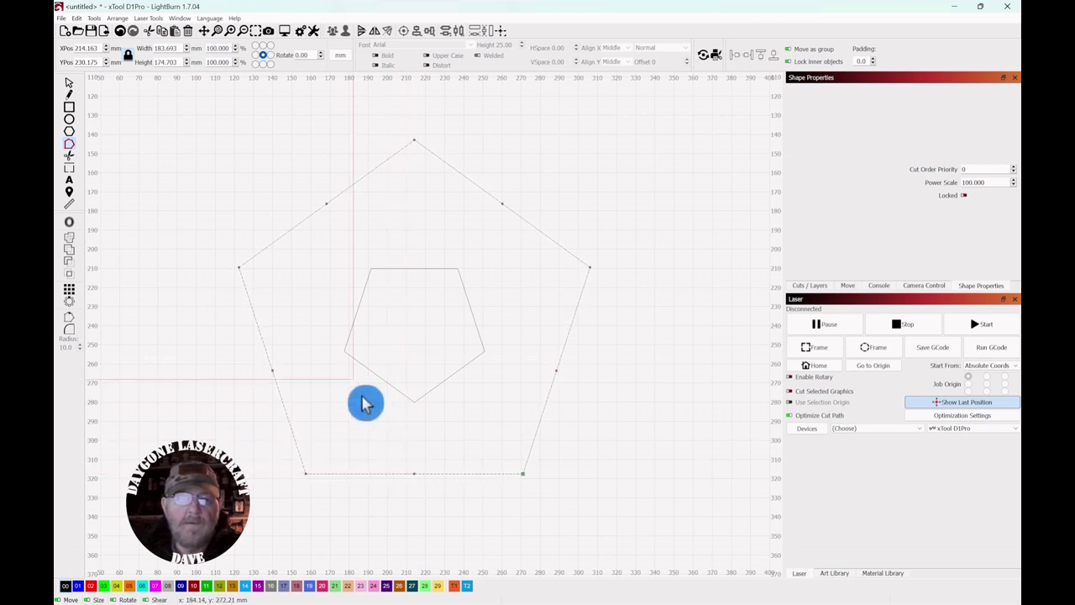
# Step: Drag all five midpoint nodes onto the matching inner pentagon corners to form a star
pyautogui.click(327, 204)
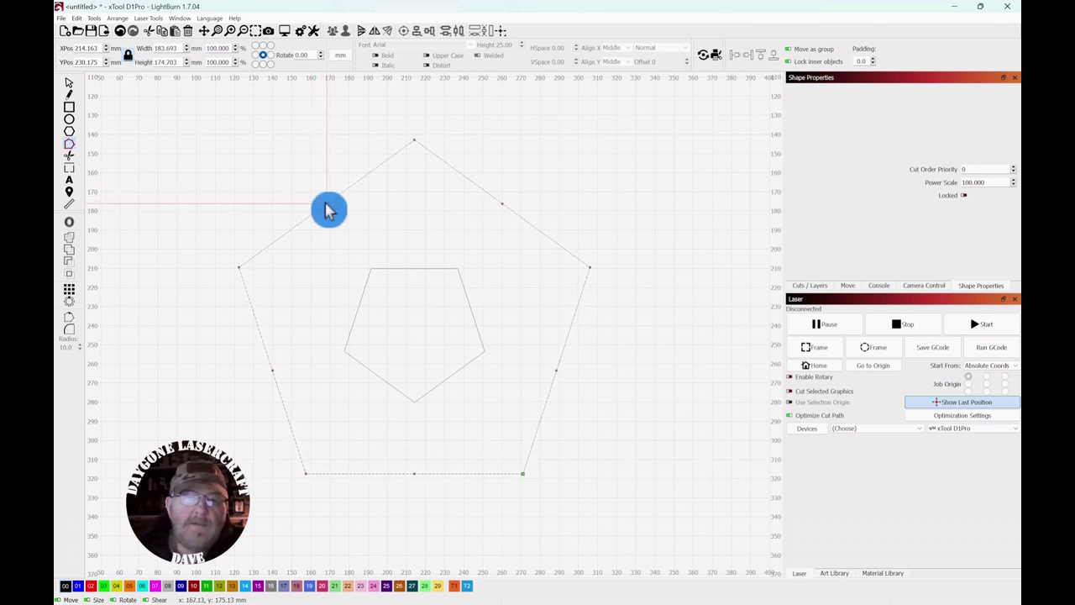
pyautogui.moveTo(325, 203); pyautogui.dragTo(370, 267)
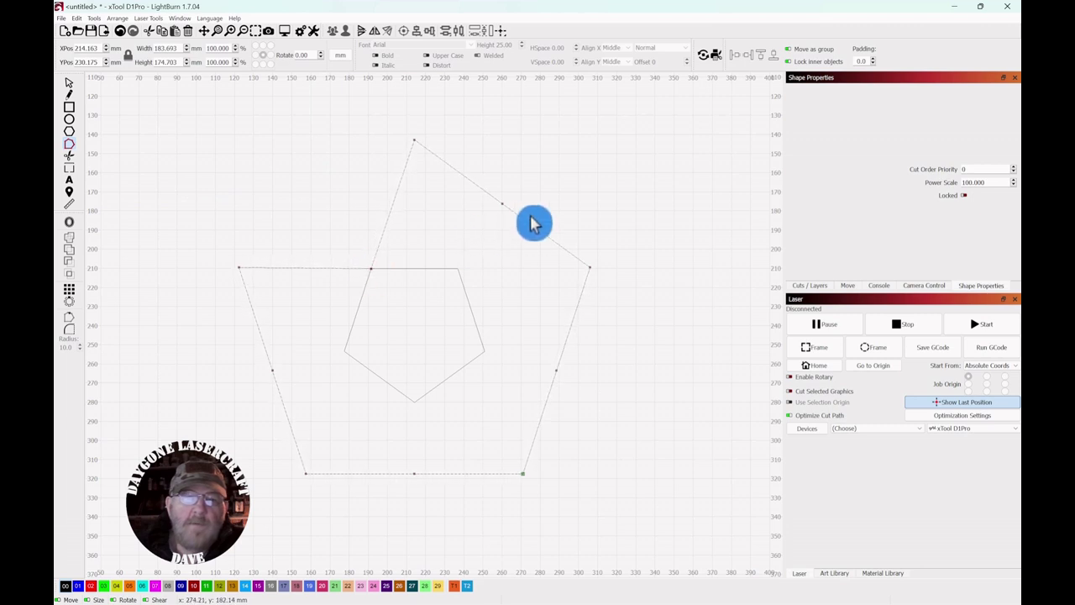
pyautogui.moveTo(502, 202); pyautogui.dragTo(460, 268)
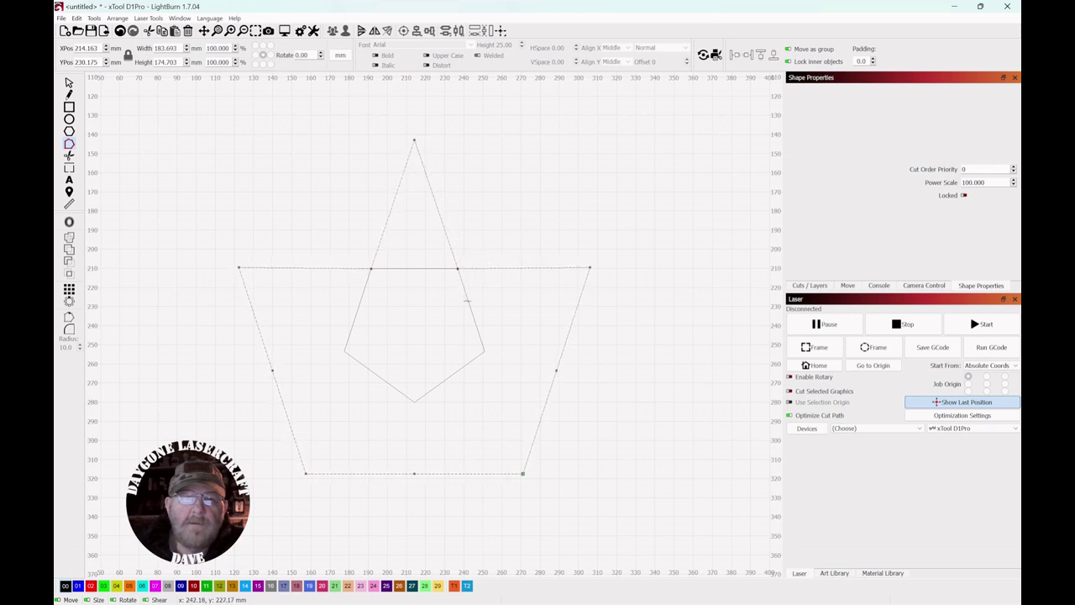
pyautogui.moveTo(563, 389); pyautogui.dragTo(484, 352)
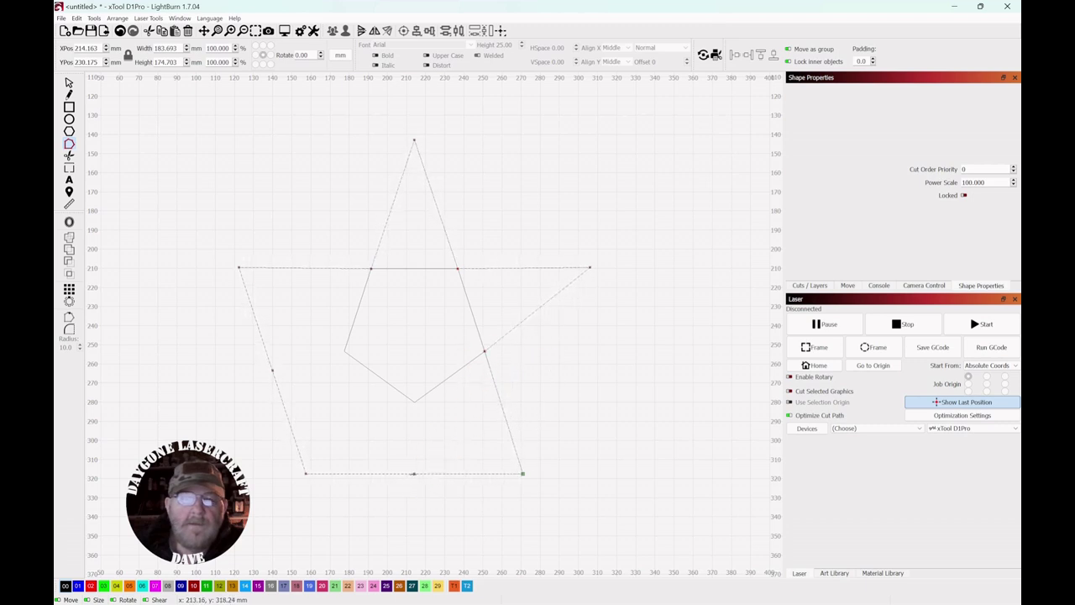
pyautogui.moveTo(412, 474); pyautogui.dragTo(412, 407)
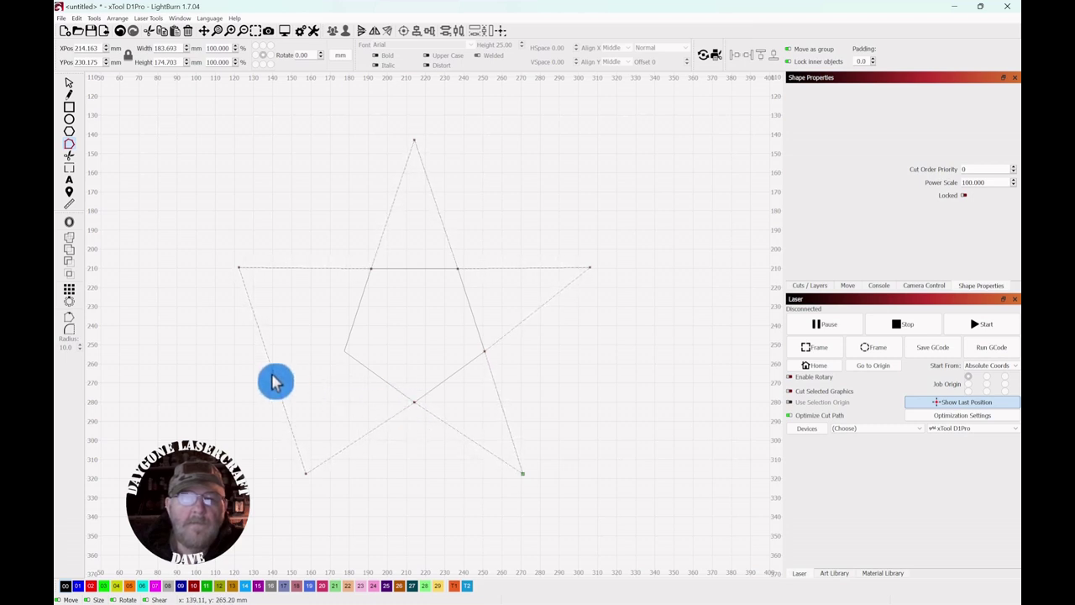
pyautogui.moveTo(271, 370); pyautogui.dragTo(345, 351)
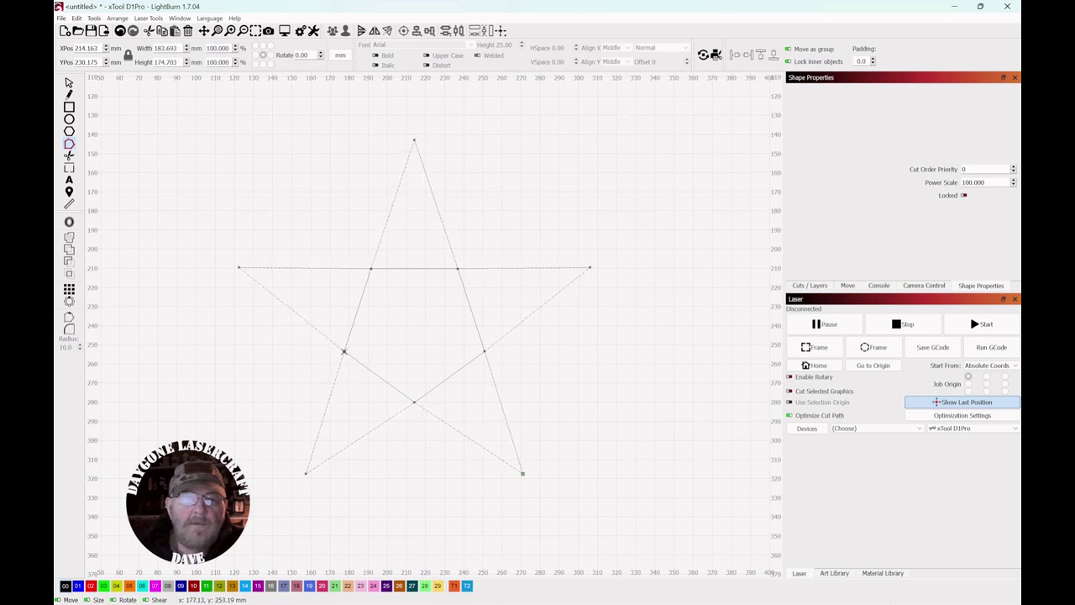
# Step: Select the inner pentagon and delete it, leaving only the star outline
pyautogui.click(71, 85)
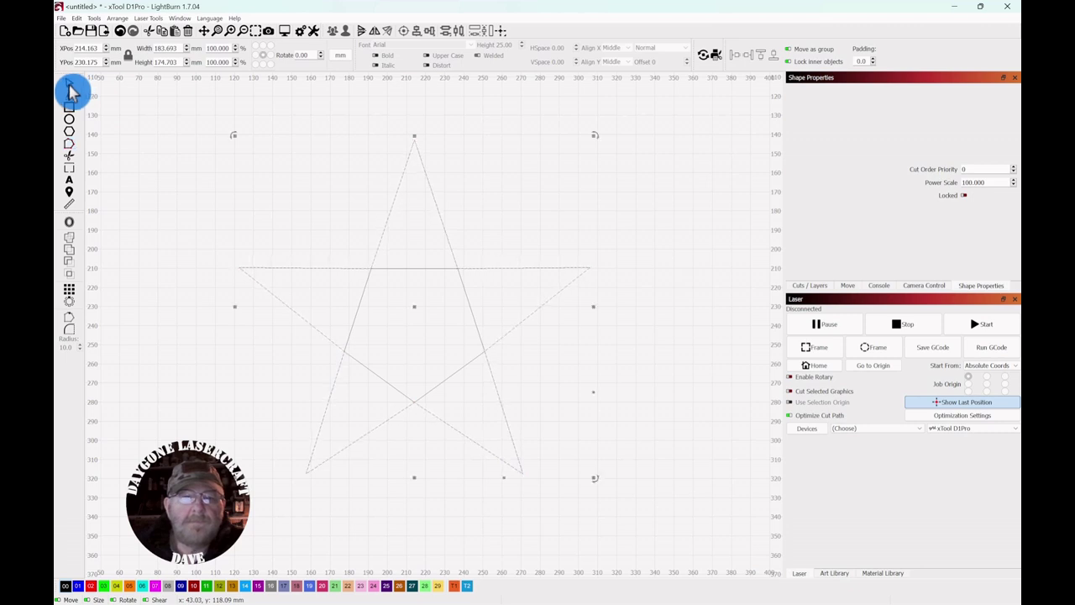
pyautogui.click(679, 230)
pyautogui.moveTo(494, 304); pyautogui.dragTo(439, 336)
pyautogui.press('Delete')
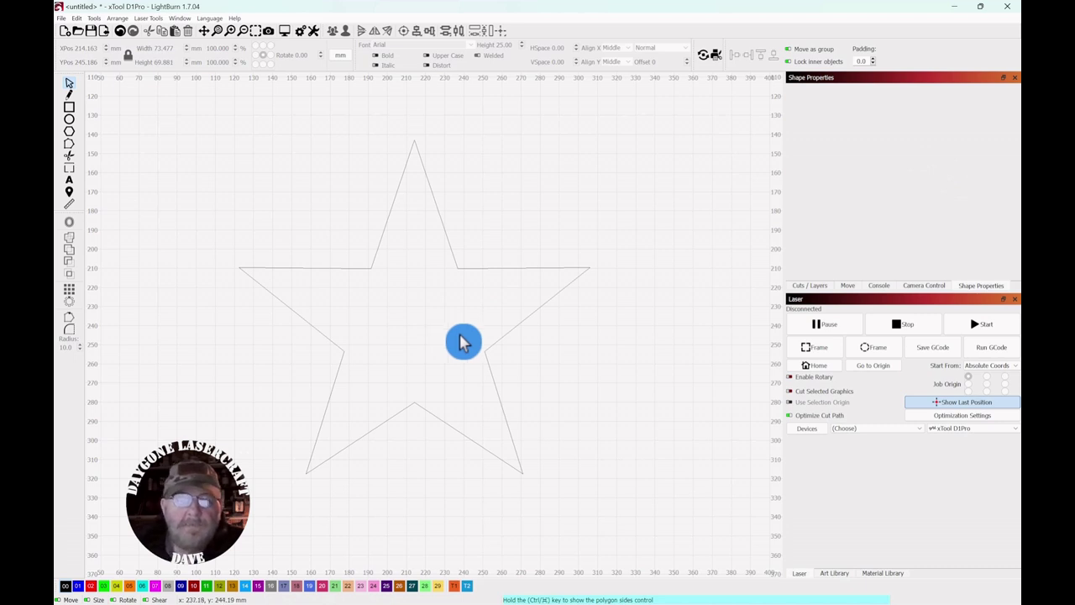
pyautogui.scroll(-3, 464, 341)
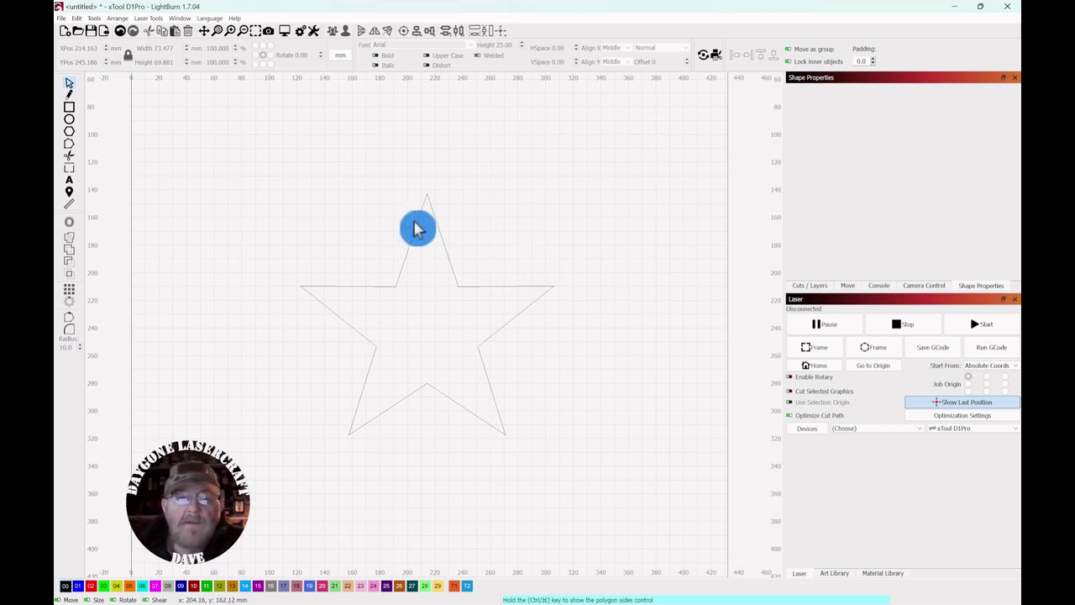
# Step: Scale the star down to about 88.7 × 84.4 mm and move it up and right
pyautogui.click(367, 324)
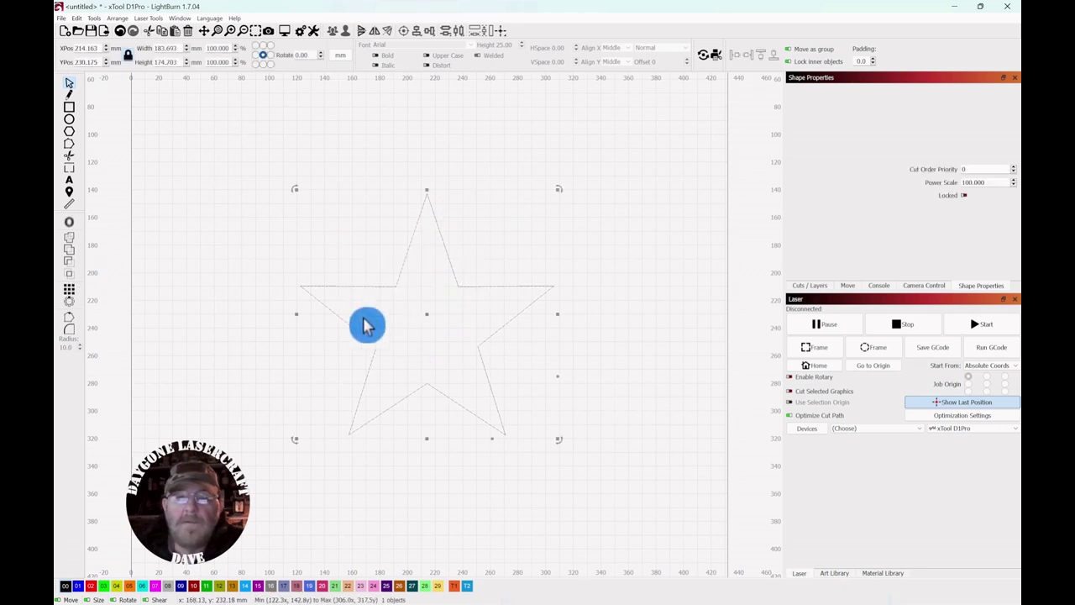
pyautogui.moveTo(559, 192); pyautogui.dragTo(542, 208)
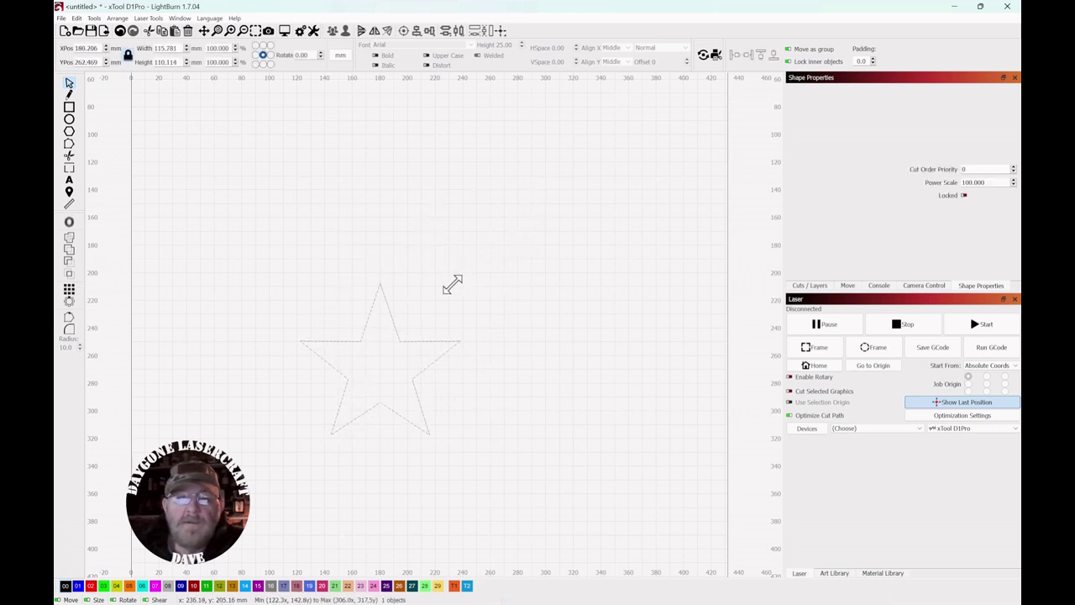
pyautogui.moveTo(453, 284); pyautogui.dragTo(418, 315)
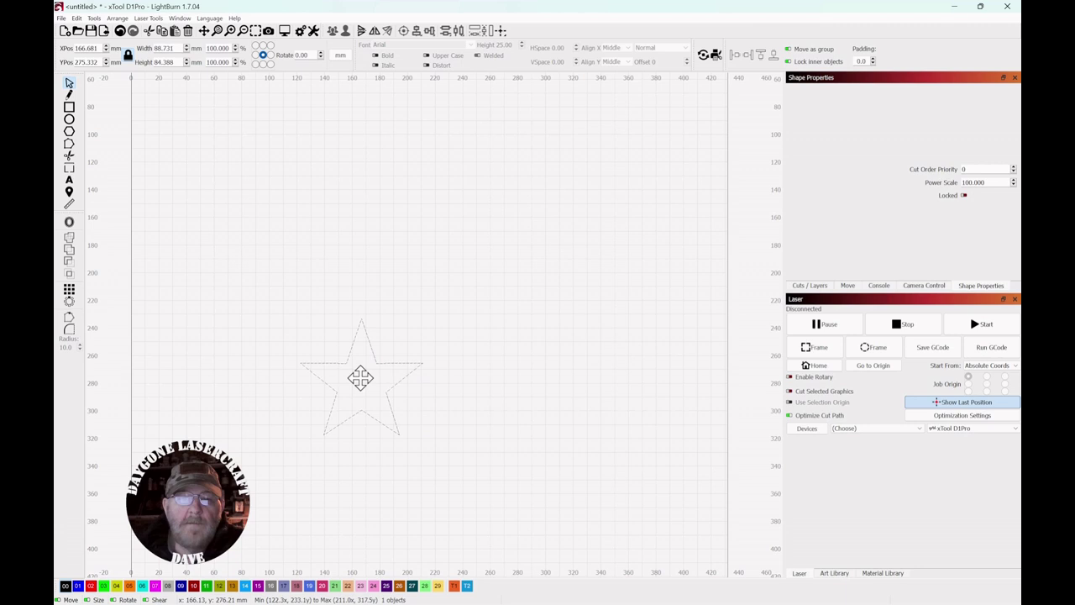
pyautogui.moveTo(360, 378); pyautogui.dragTo(412, 249)
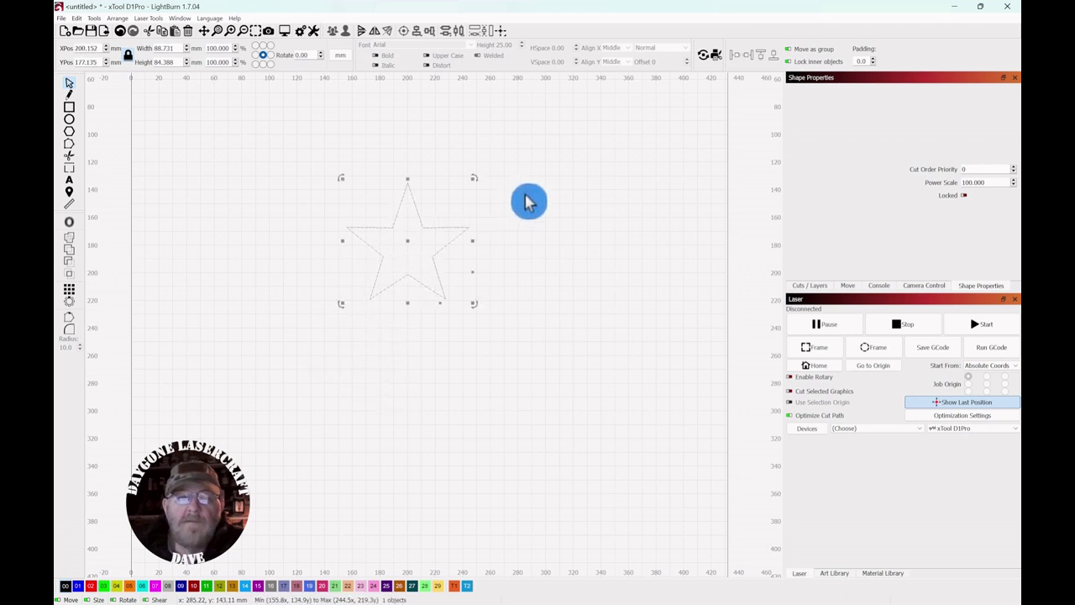